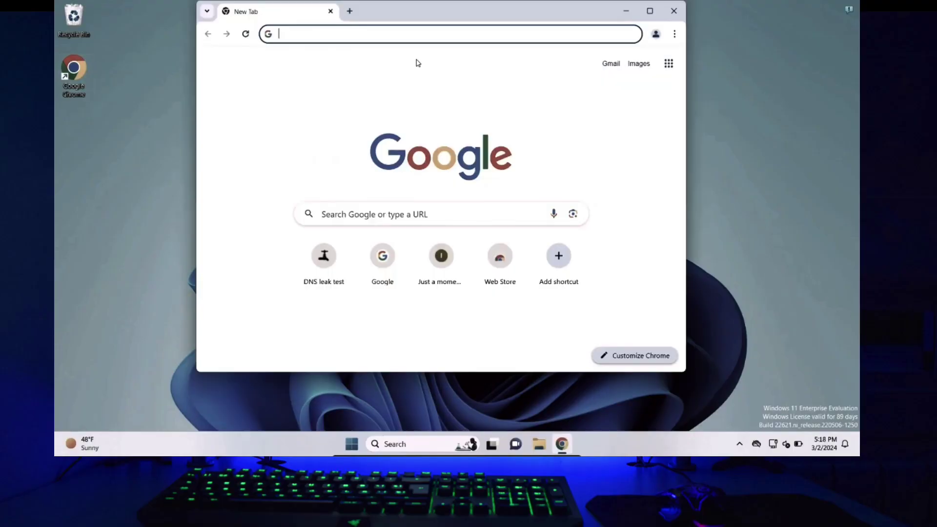
# Step: Search Google for 'tor ip changer'
pyautogui.write('goo')
pyautogui.press('Return')
pyautogui.click(440, 151)
pyautogui.write('tor ip changer')
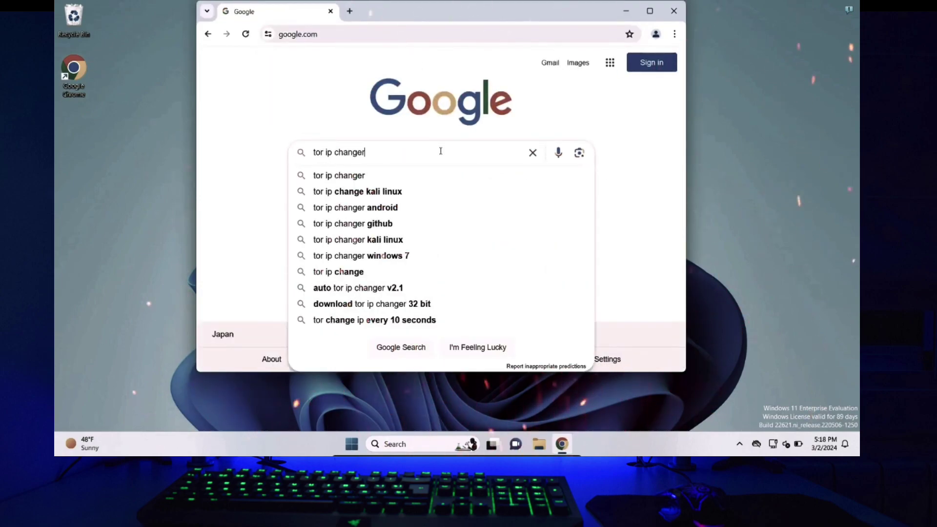
pyautogui.press('Return')
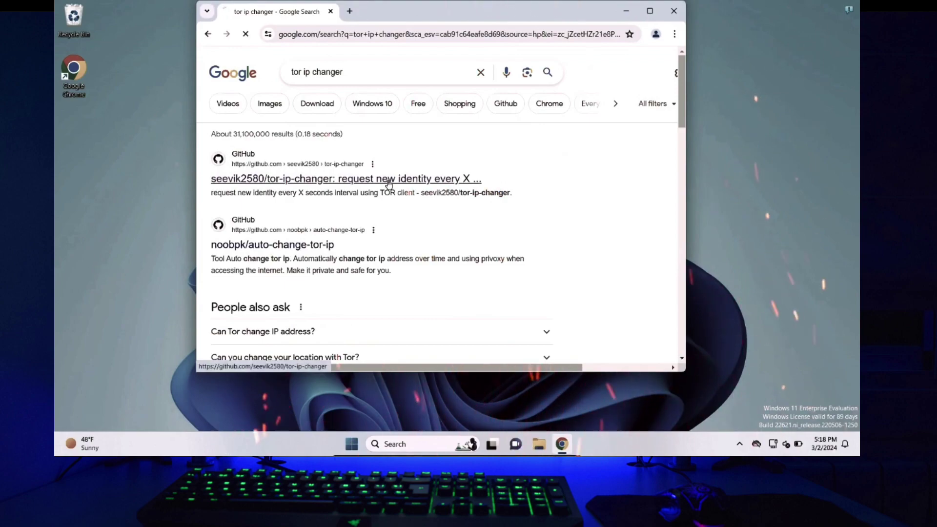
# Step: Open the seevik2580/tor-ip-changer GitHub page and download the Windows 1.3.0 ipchanger.rar binary
pyautogui.click(389, 183)
pyautogui.scroll(-15, 453, 234)
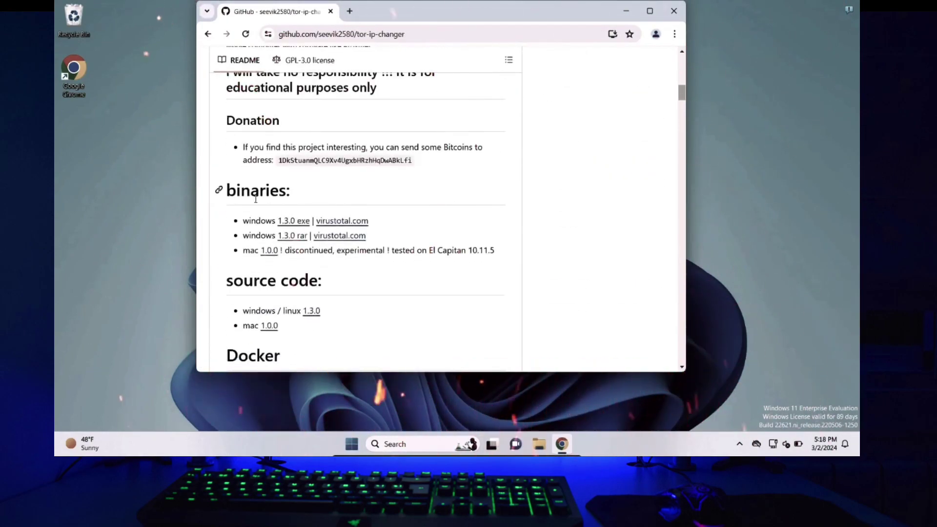
pyautogui.moveTo(229, 190); pyautogui.dragTo(290, 192)
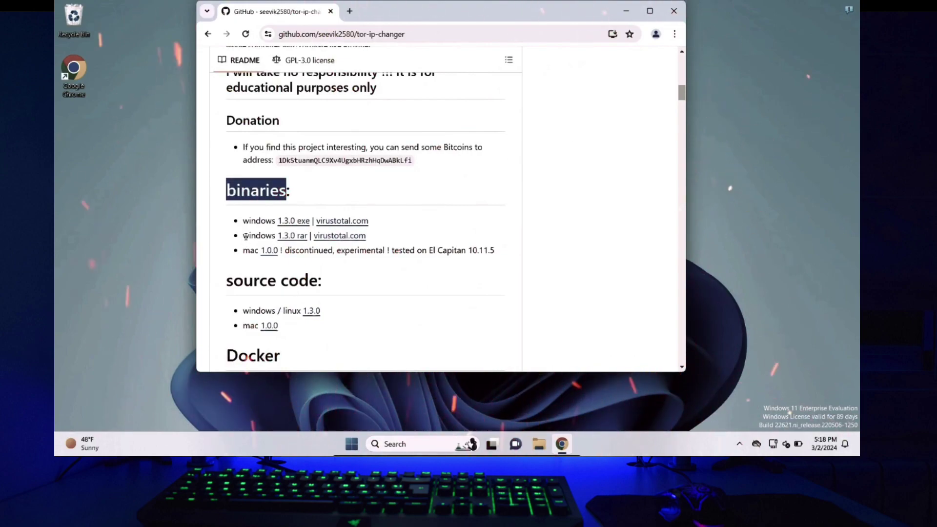
pyautogui.moveTo(244, 236); pyautogui.dragTo(266, 236)
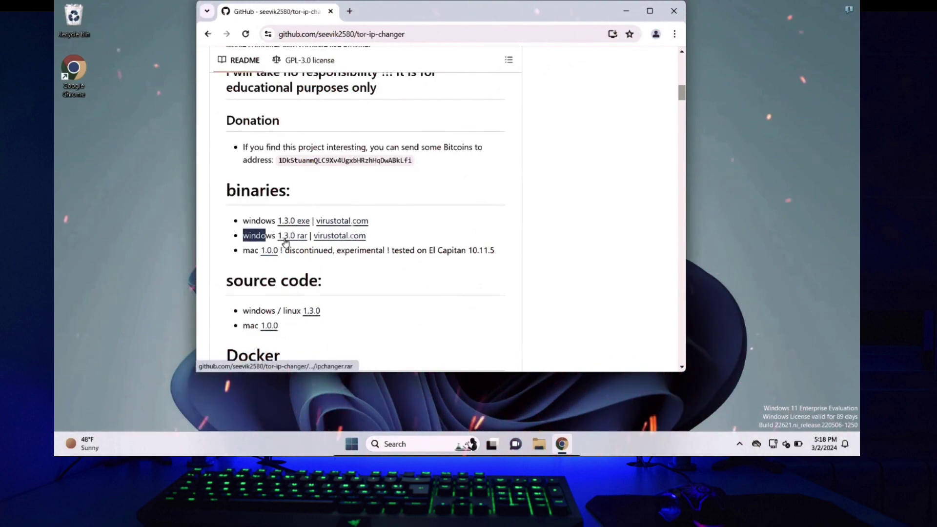
pyautogui.click(293, 237)
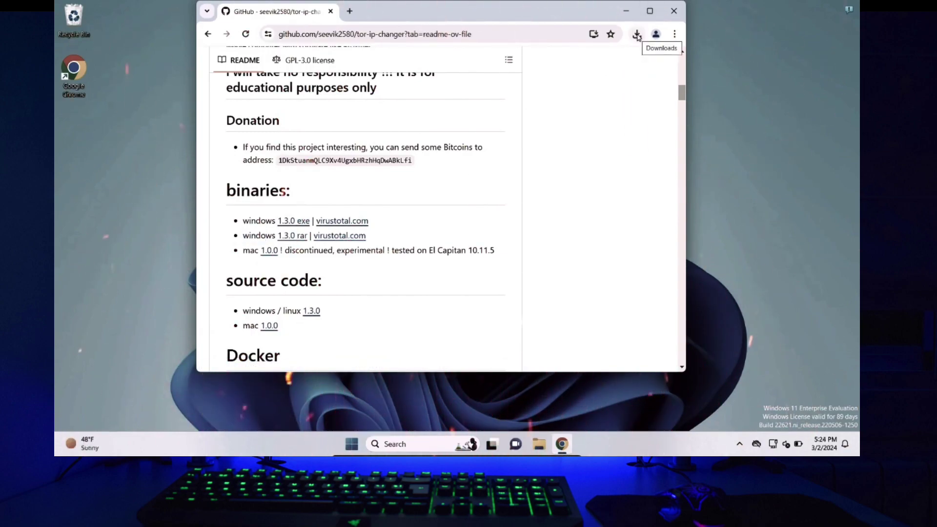
# Step: Show the downloaded ipchanger archive in Downloads and extract it into an ipchanger folder
pyautogui.click(637, 35)
pyautogui.click(607, 80)
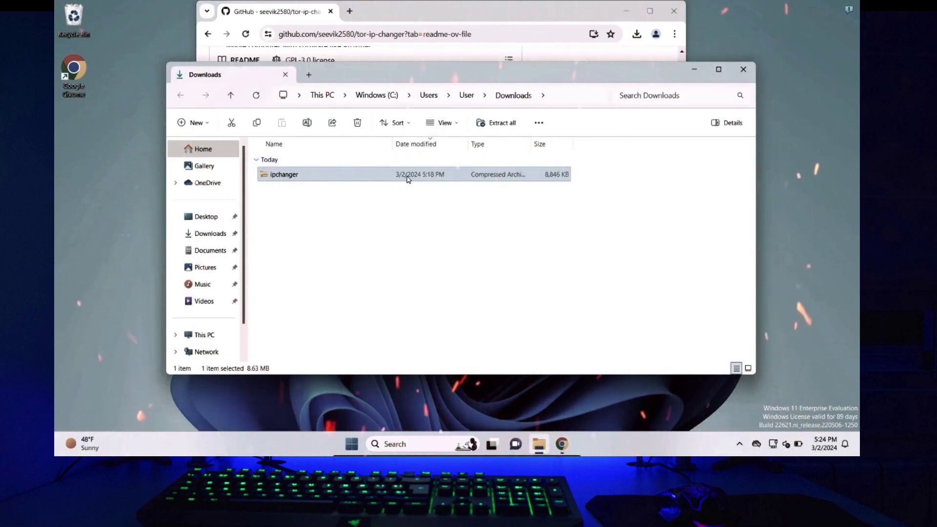
pyautogui.rightClick(407, 178)
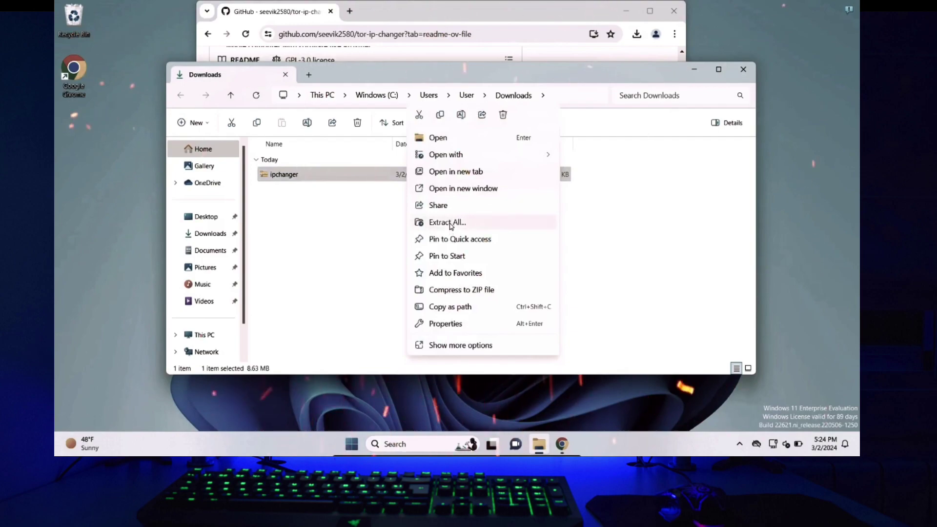
pyautogui.click(448, 223)
pyautogui.click(538, 327)
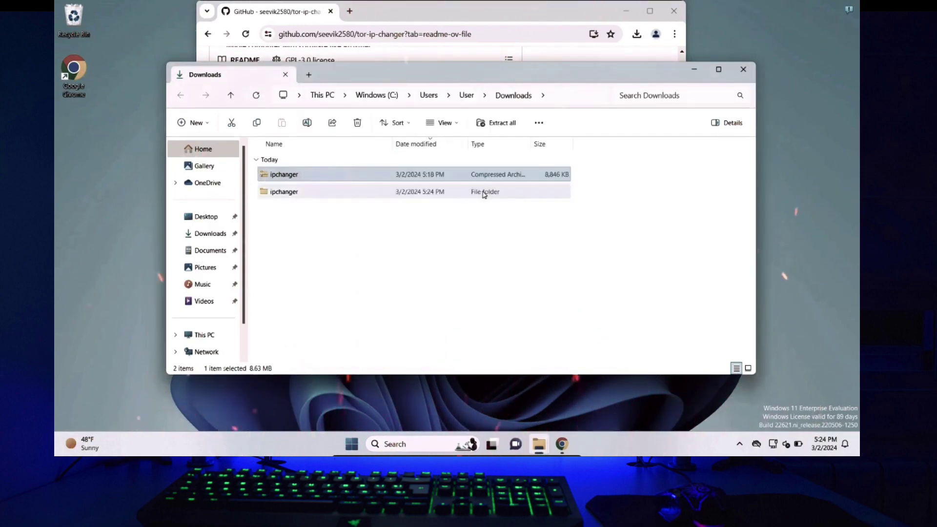
pyautogui.click(484, 194)
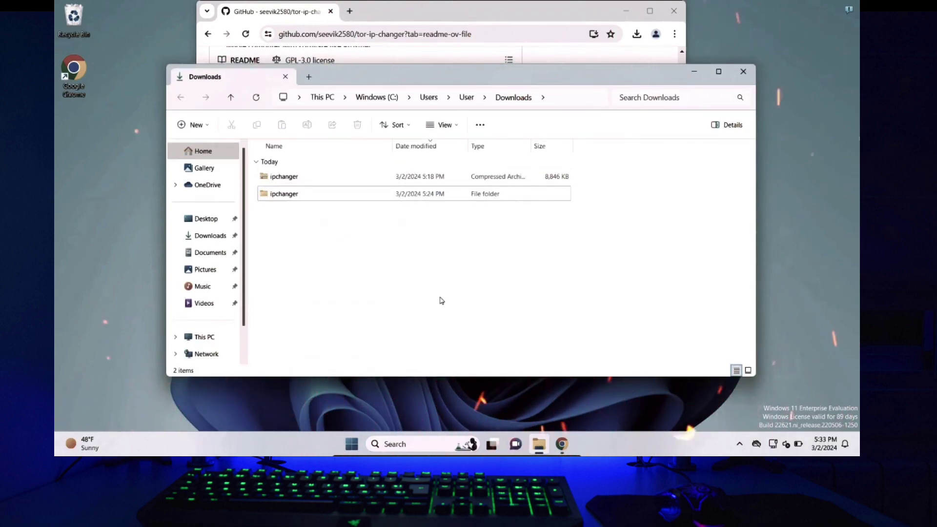
# Step: Open the LAN settings on the Connections tab of Internet Options
pyautogui.click(396, 446)
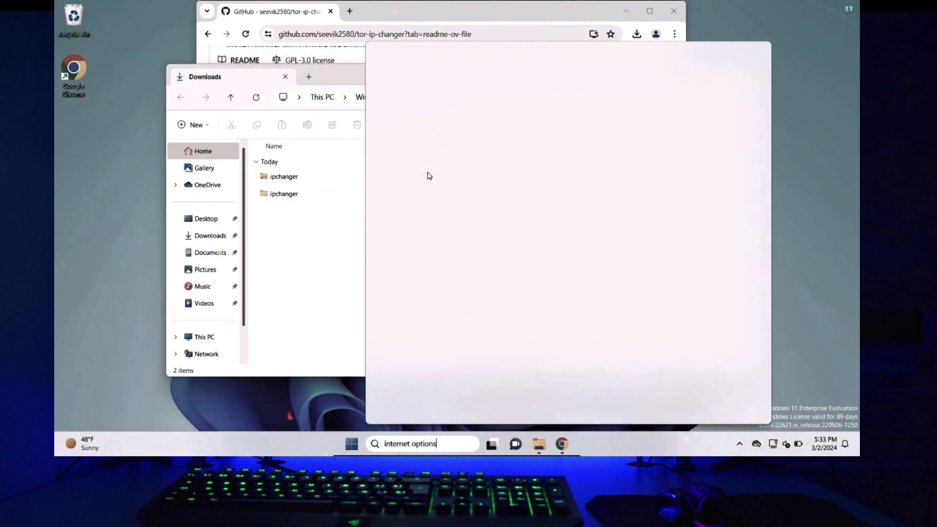
pyautogui.click(369, 115)
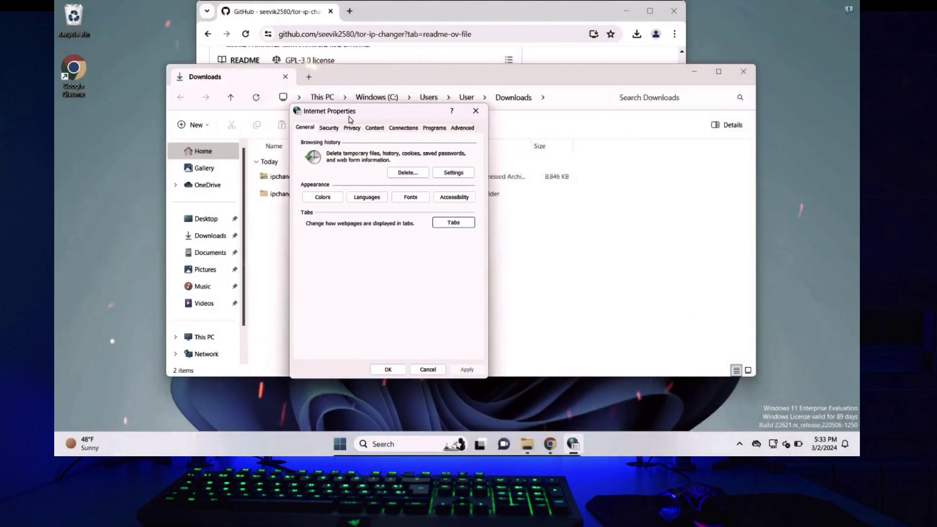
pyautogui.click(399, 129)
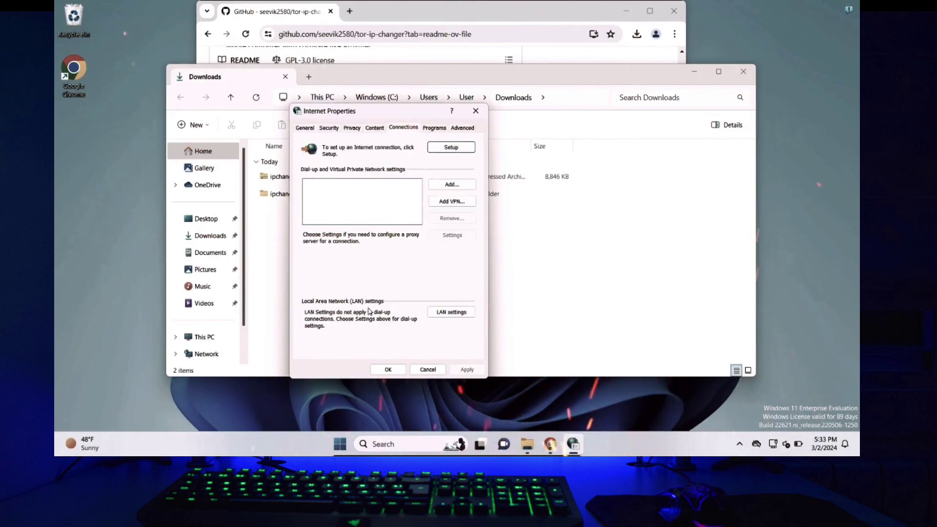
pyautogui.click(442, 314)
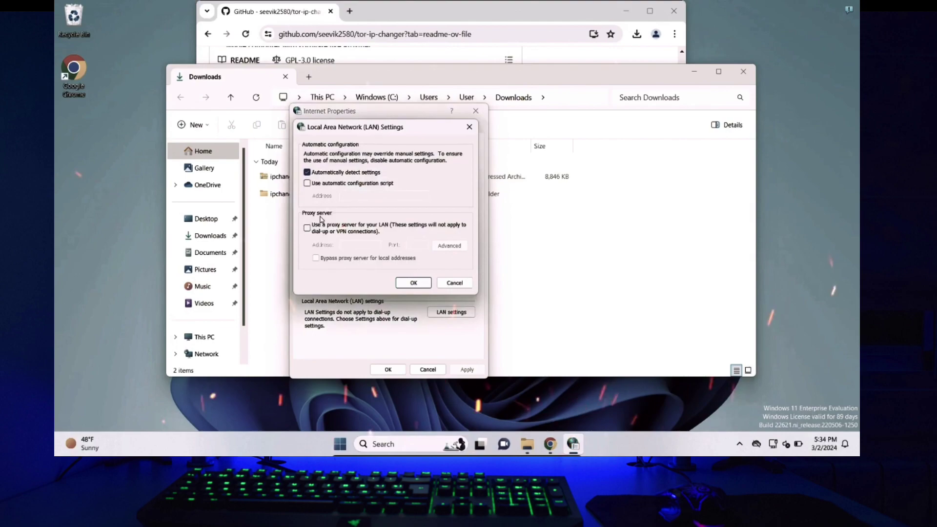
# Step: Enable a LAN proxy with Socks address 127.0.0.1 port 9050 and save all dialogs
pyautogui.click(307, 228)
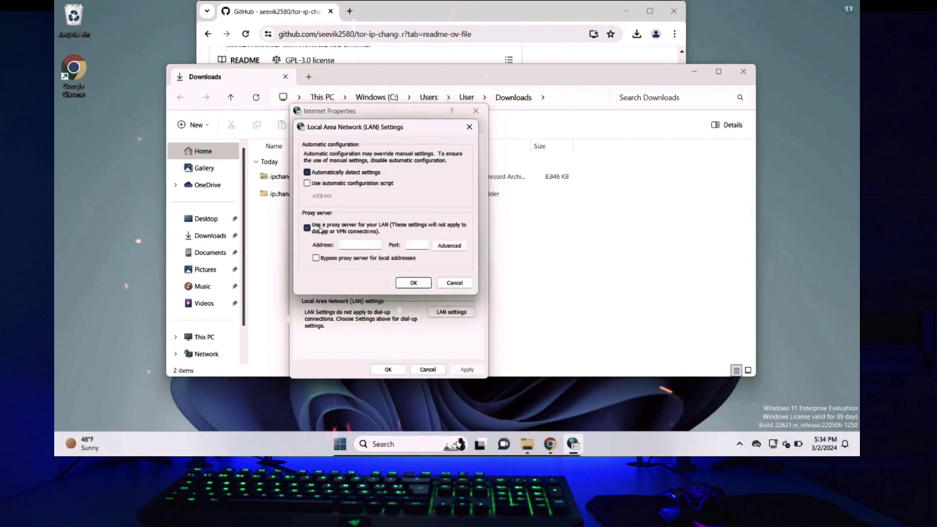
pyautogui.click(449, 247)
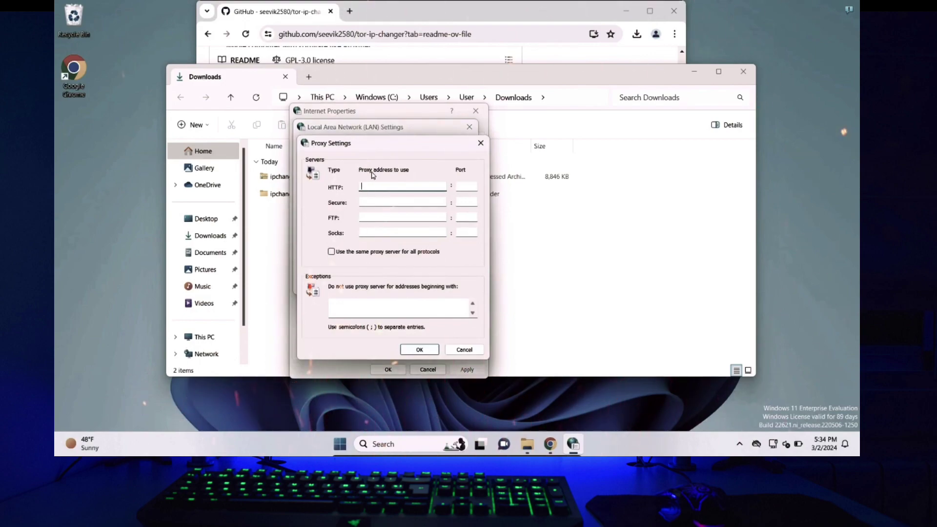
pyautogui.click(396, 233)
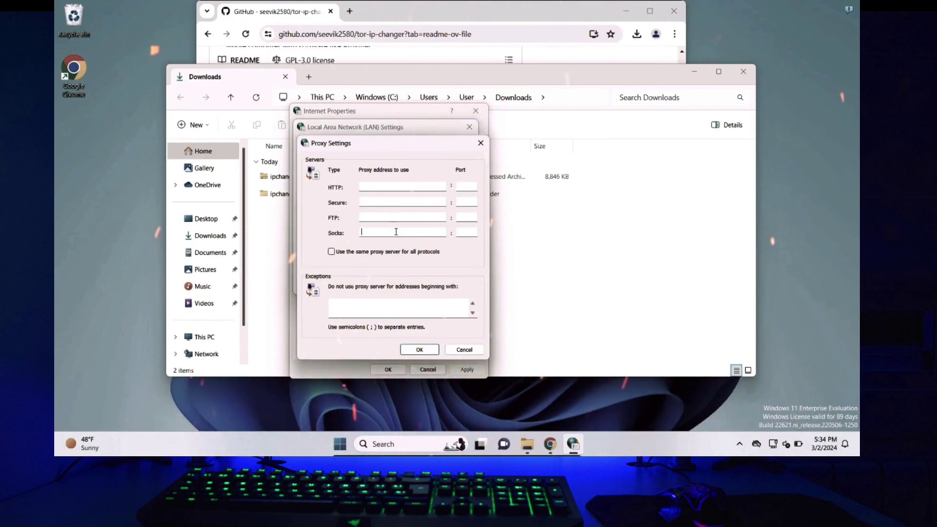
pyautogui.write('127')
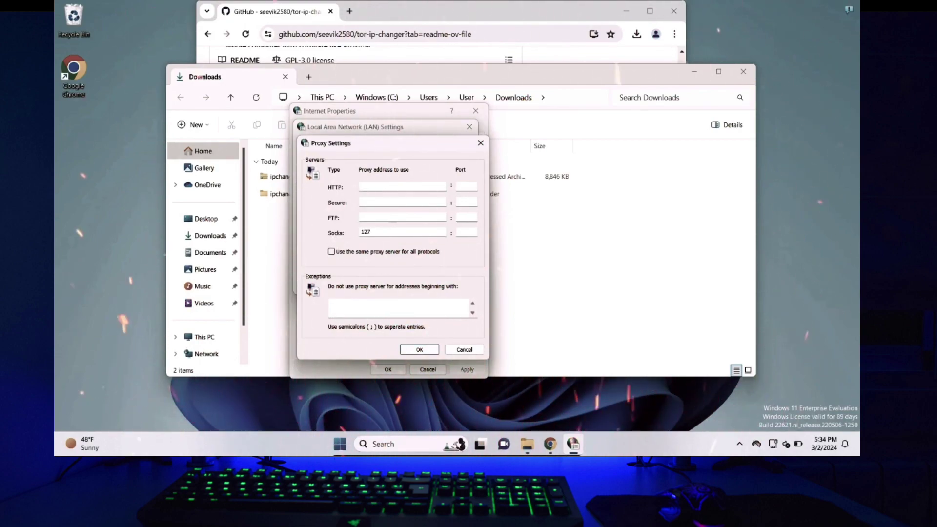
pyautogui.write('.0.0.1')
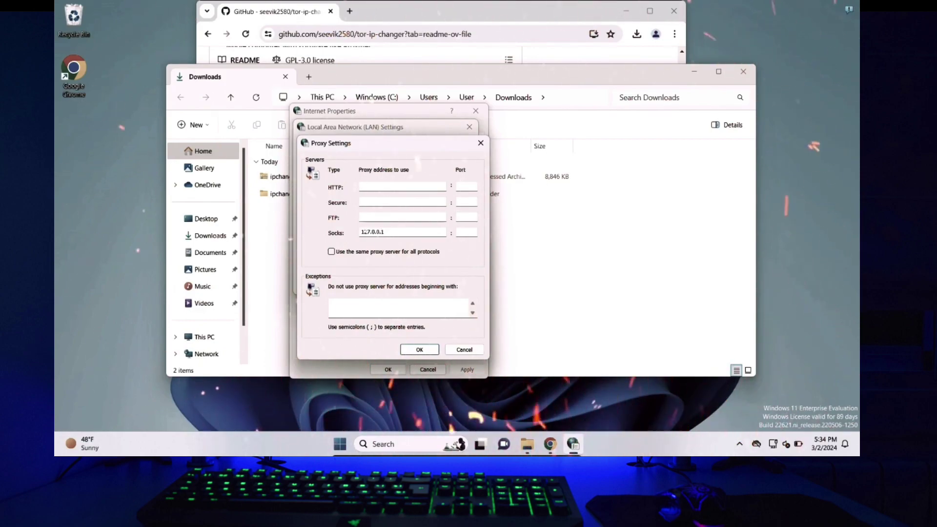
pyautogui.click(468, 232)
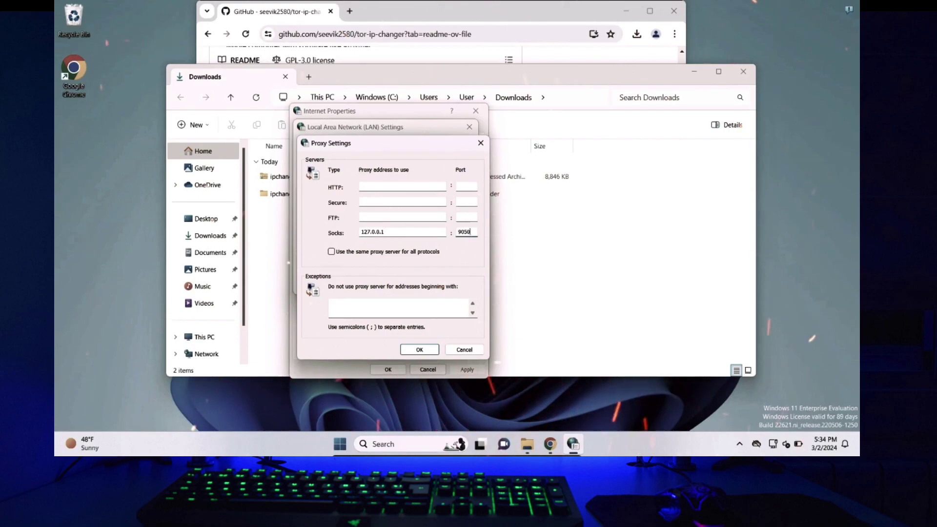
pyautogui.click(413, 351)
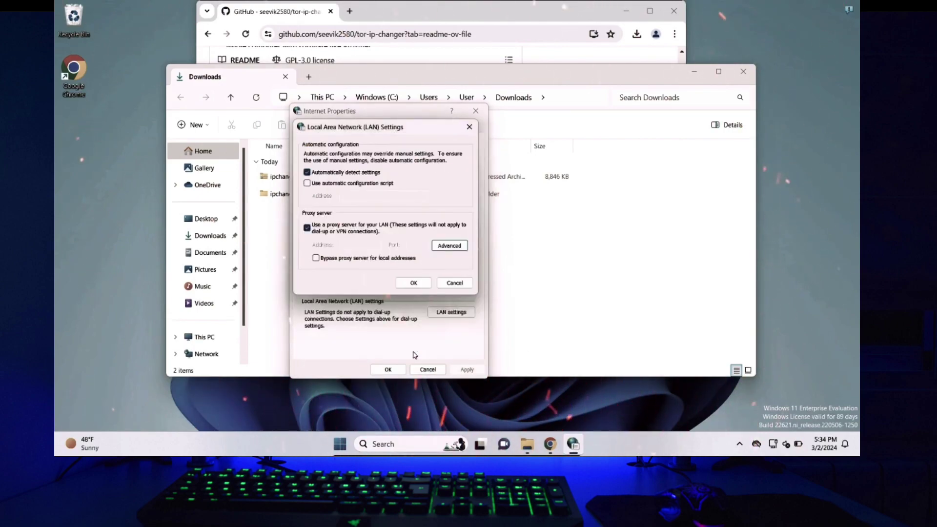
pyautogui.click(413, 283)
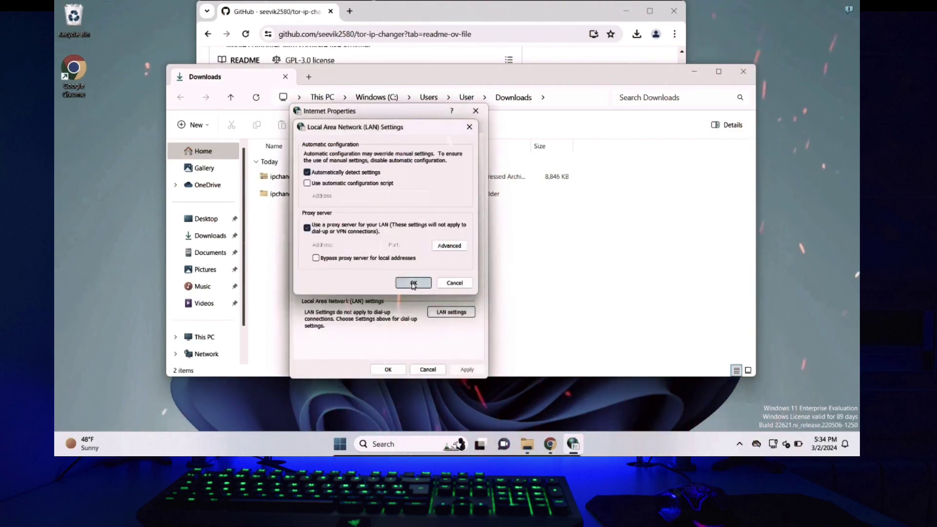
pyautogui.click(389, 373)
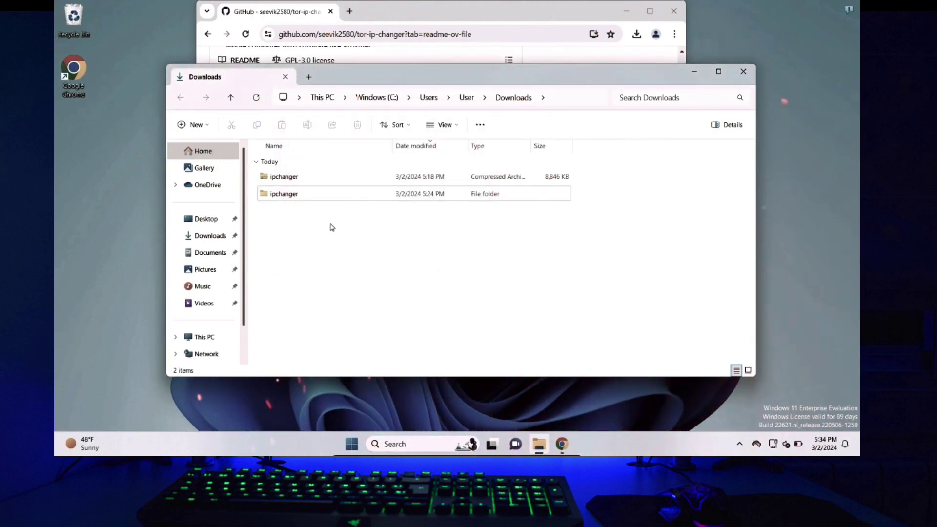
# Step: Open the ipchanger folder and run ipchanger.exe, allowing it through SmartScreen with Run anyway
pyautogui.click(302, 194)
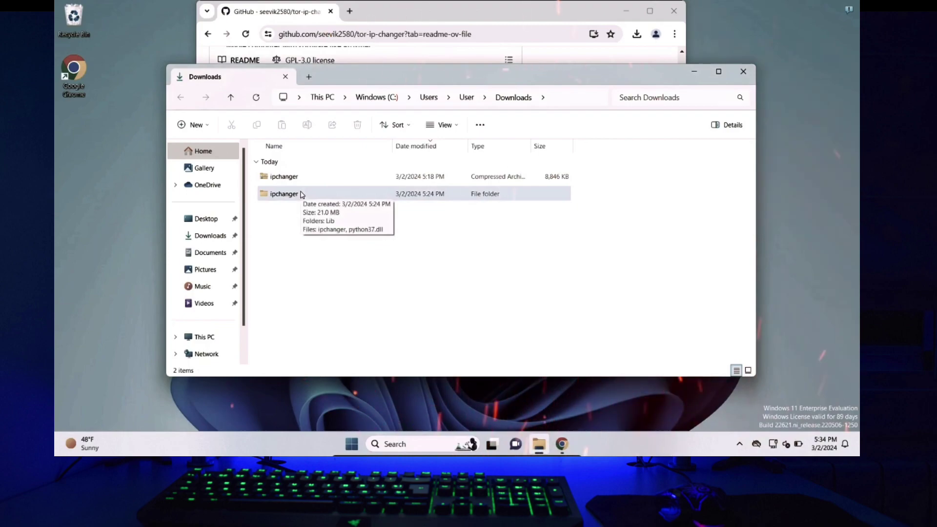
pyautogui.doubleClick(302, 194)
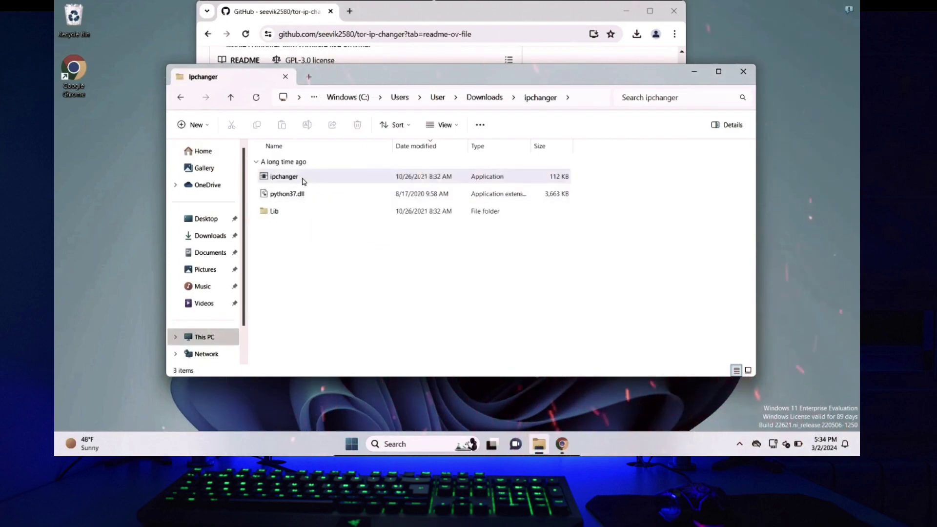
pyautogui.doubleClick(303, 180)
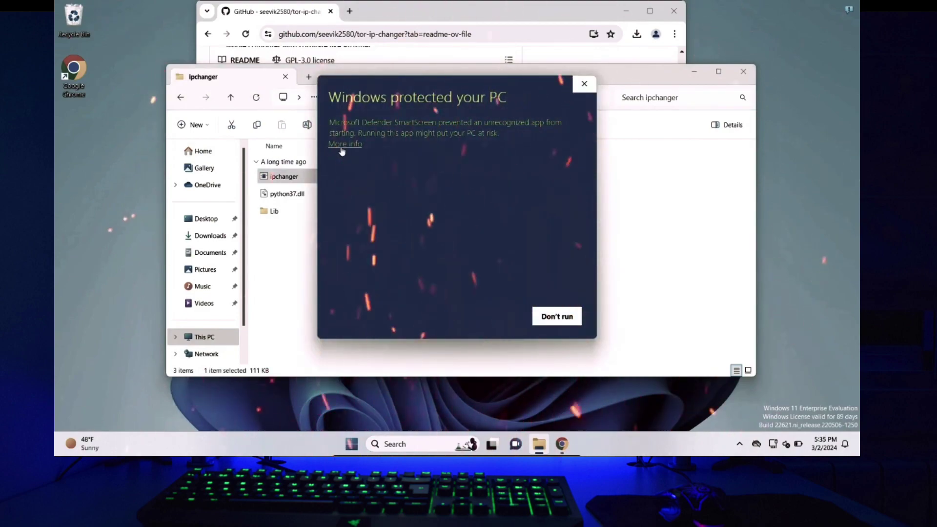
pyautogui.click(344, 145)
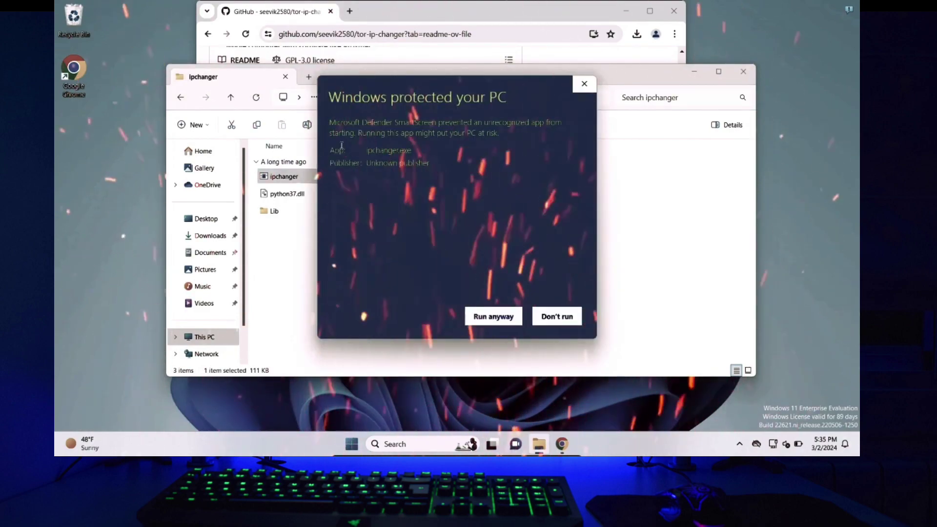
pyautogui.click(482, 320)
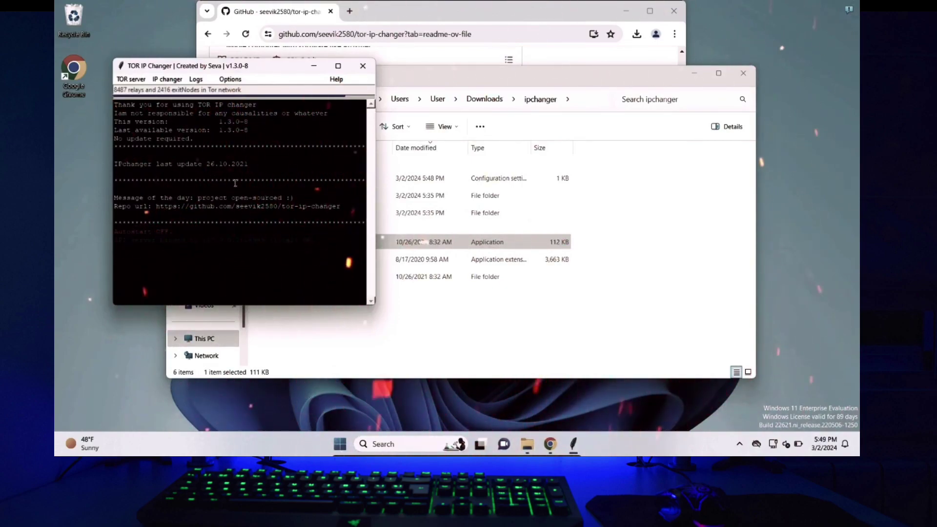
# Step: Set 5-second IP changes on 127.0.0.1:9050 with a random exit country and Unique IP enabled
pyautogui.click(230, 79)
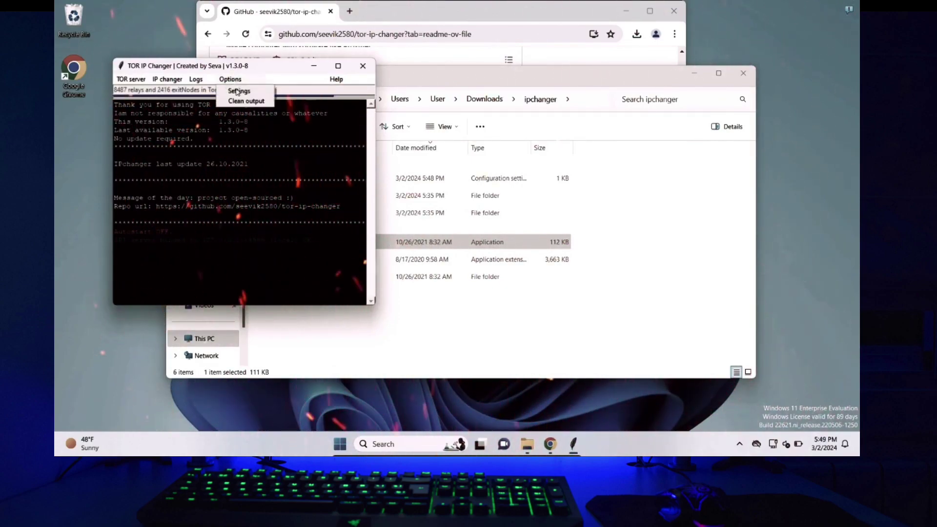
pyautogui.click(239, 90)
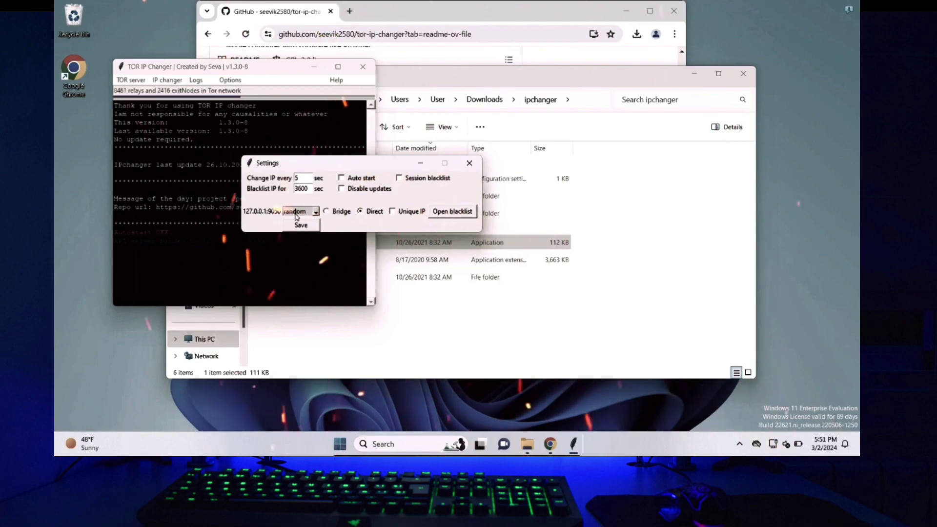
pyautogui.click(316, 212)
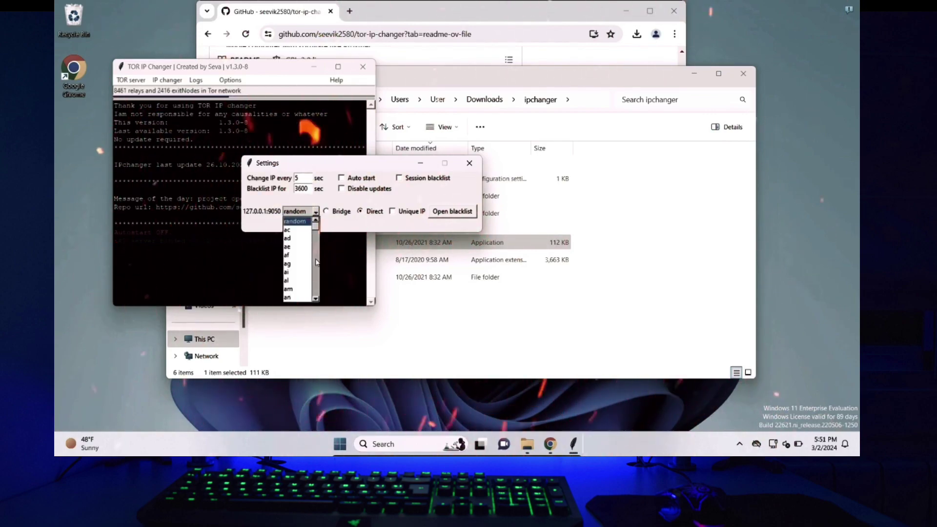
pyautogui.scroll(-20, 297, 267)
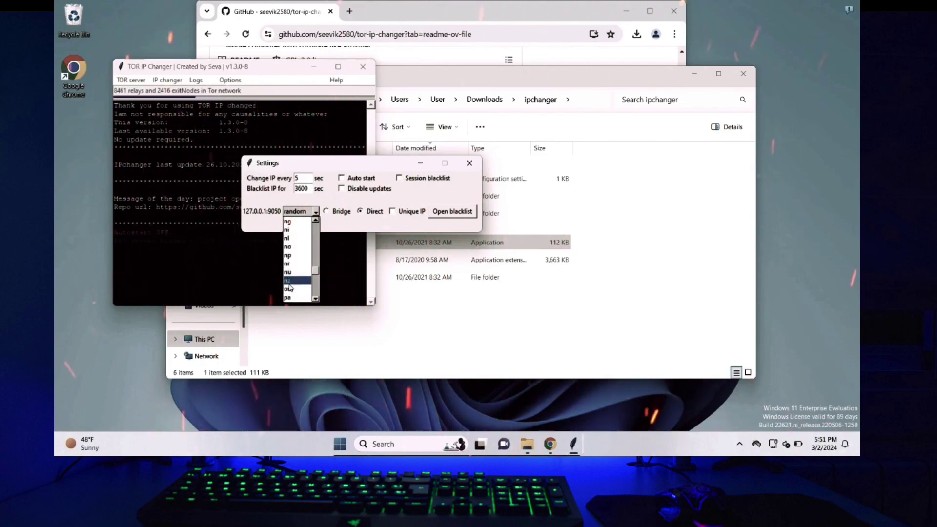
pyautogui.scroll(20, 293, 264)
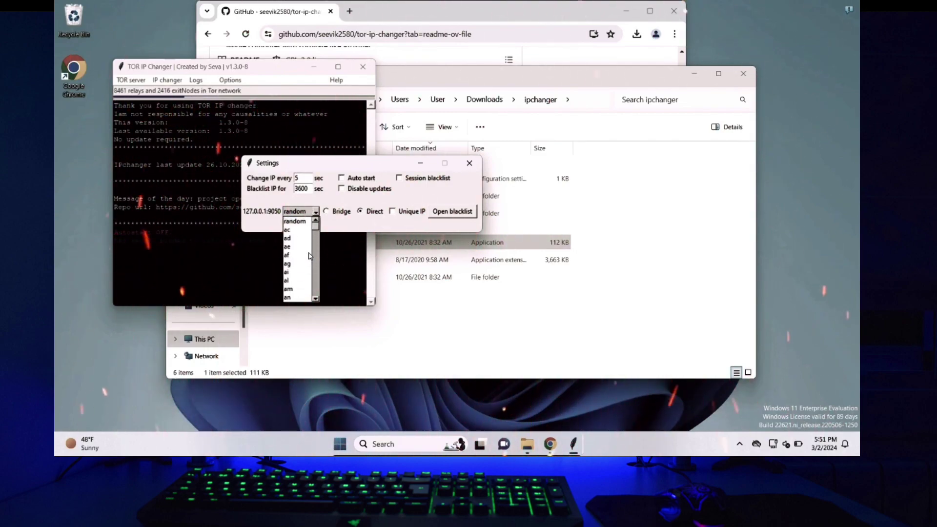
pyautogui.click(301, 222)
pyautogui.click(392, 211)
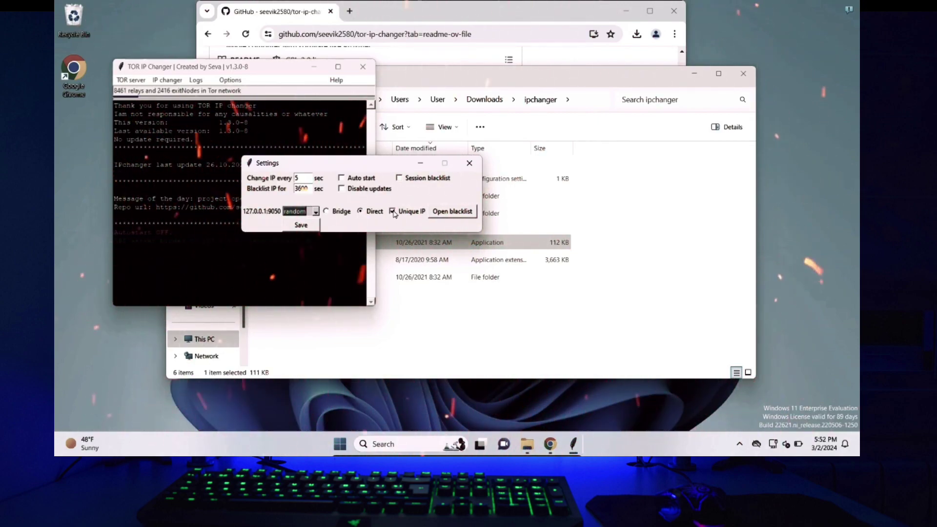
# Step: Save the settings, start the Tor server until it connects on 127.0.0.1:9050, and close File Explorer
pyautogui.click(301, 225)
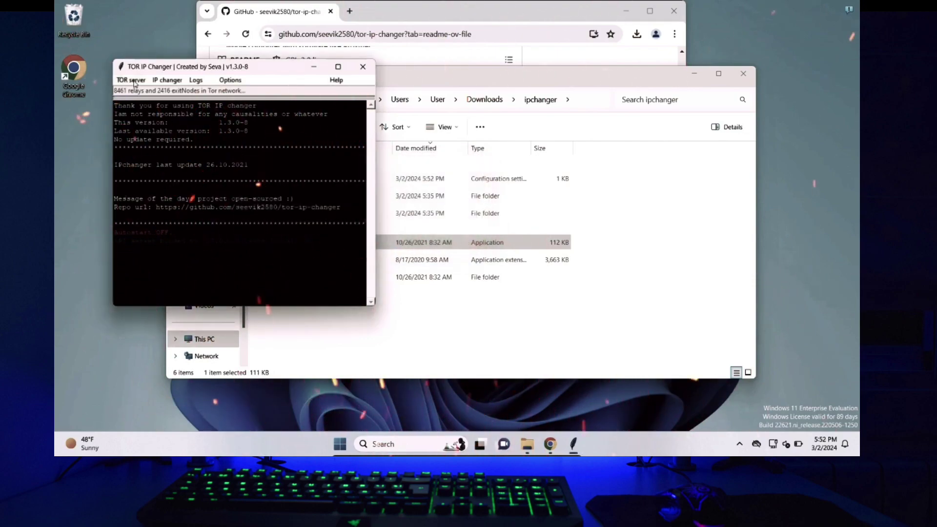
pyautogui.click(134, 81)
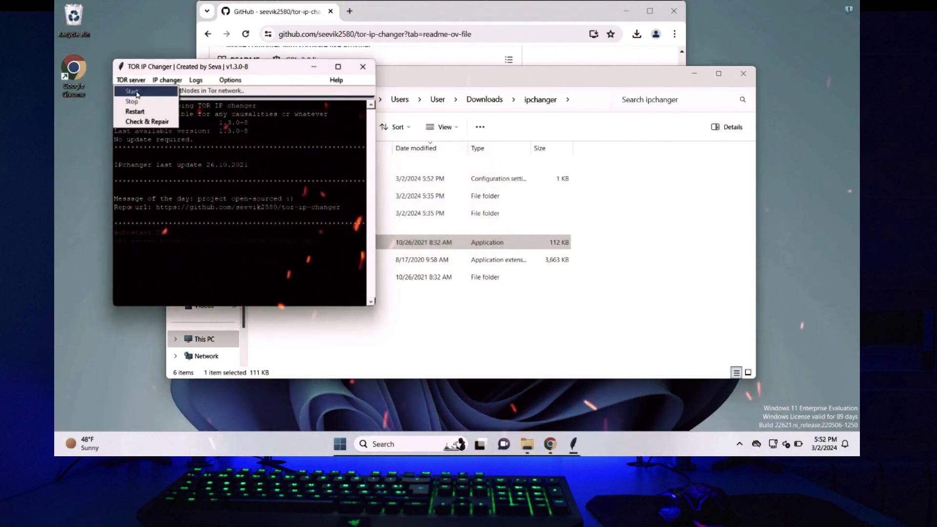
pyautogui.click(137, 93)
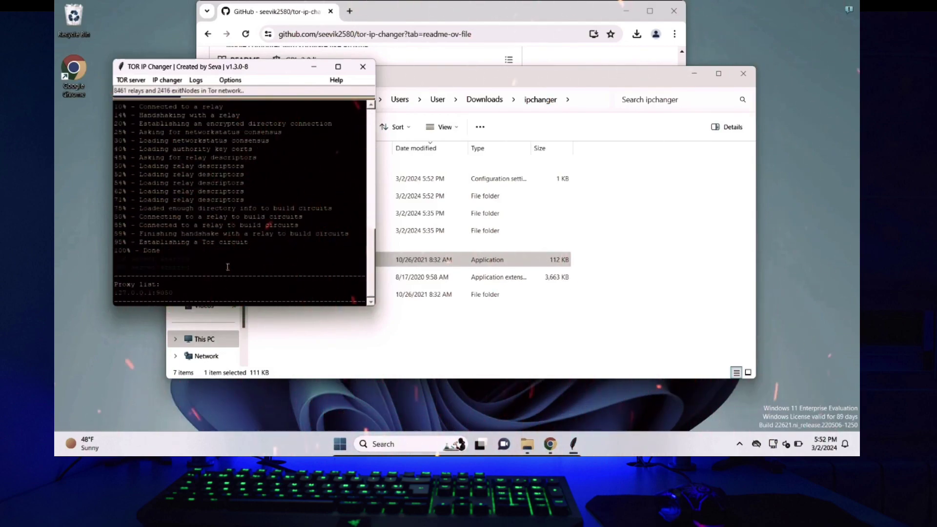
pyautogui.click(743, 74)
# Step: Load dnsleaktest.com in Chrome and check the current IP located in Reykjavik, Iceland
pyautogui.moveTo(517, 7); pyautogui.dragTo(585, 20)
pyautogui.click(568, 50)
pyautogui.write('dnsleakte')
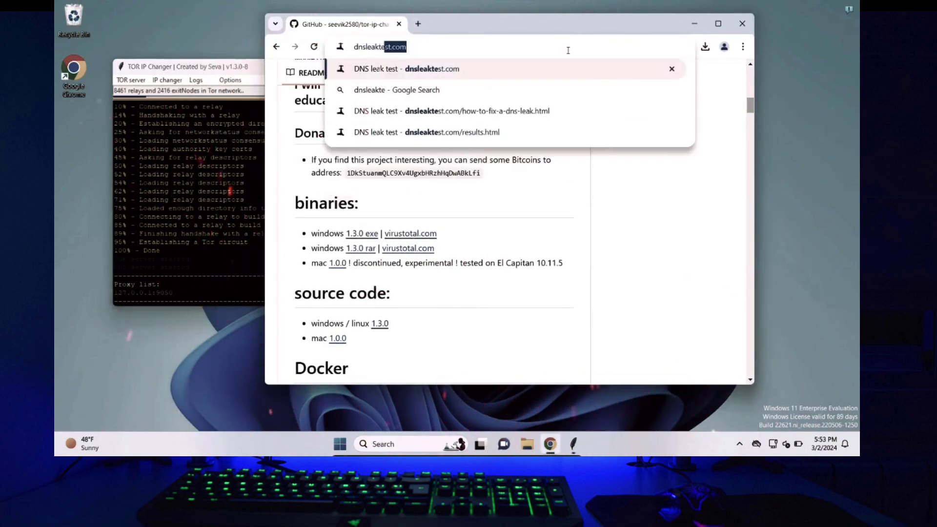
pyautogui.press('Return')
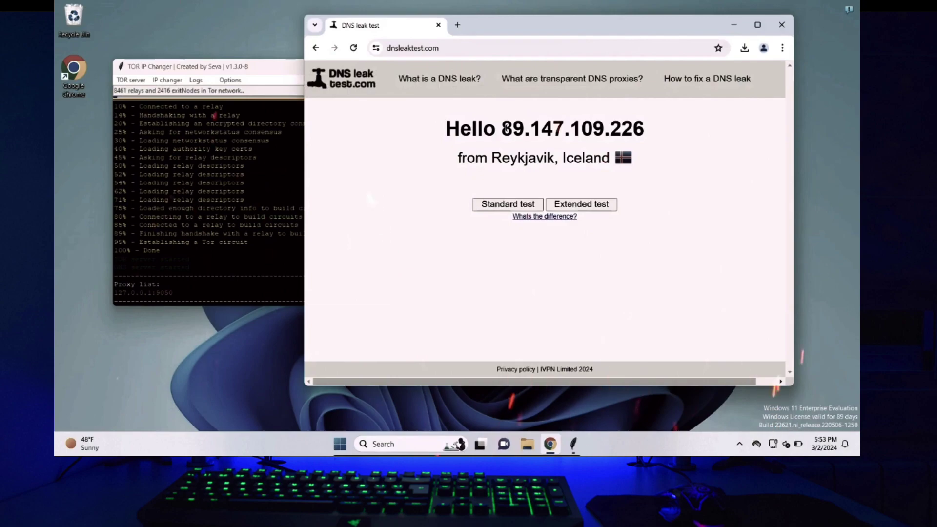
pyautogui.moveTo(507, 129); pyautogui.dragTo(621, 127)
pyautogui.moveTo(563, 158); pyautogui.dragTo(603, 158)
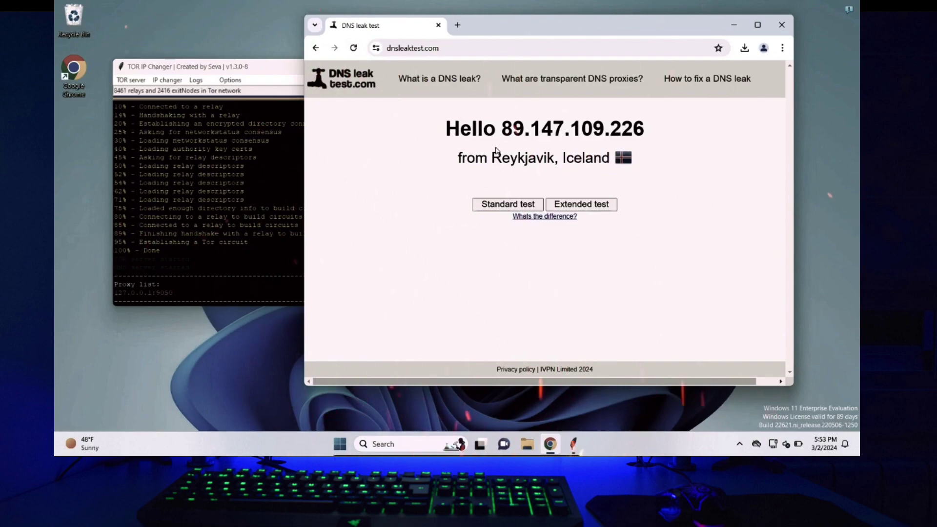
pyautogui.moveTo(557, 161); pyautogui.dragTo(612, 167)
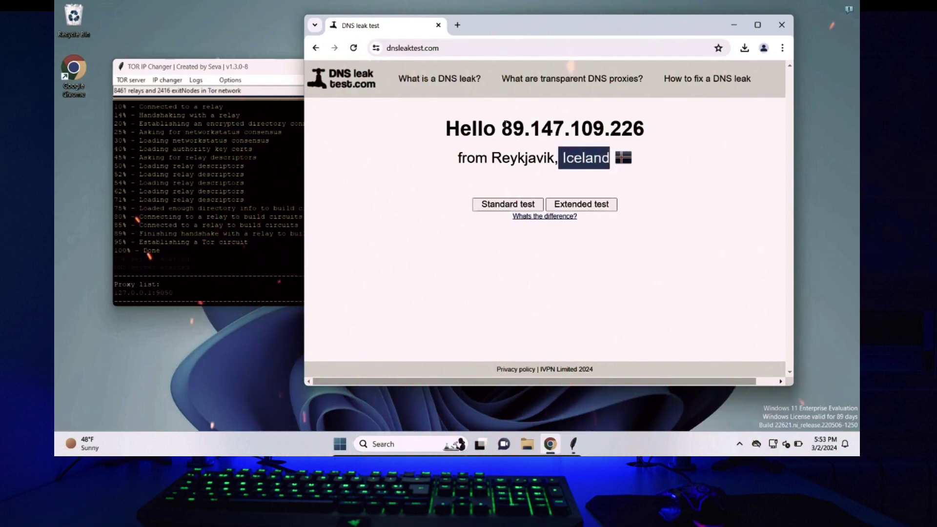
pyautogui.moveTo(513, 129); pyautogui.dragTo(612, 131)
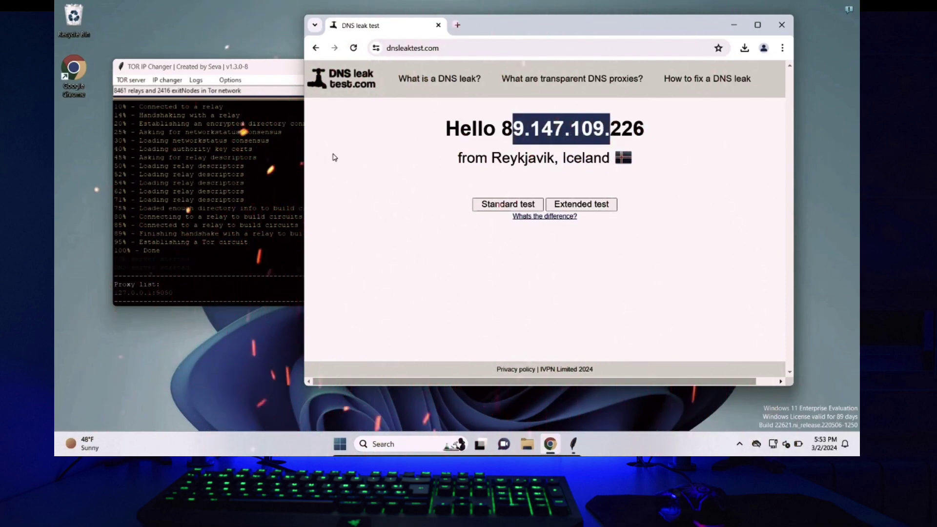
# Step: Start automatic IP rotation and refresh dnsleaktest.com to see the IP move to Germany, then the Netherlands
pyautogui.click(171, 82)
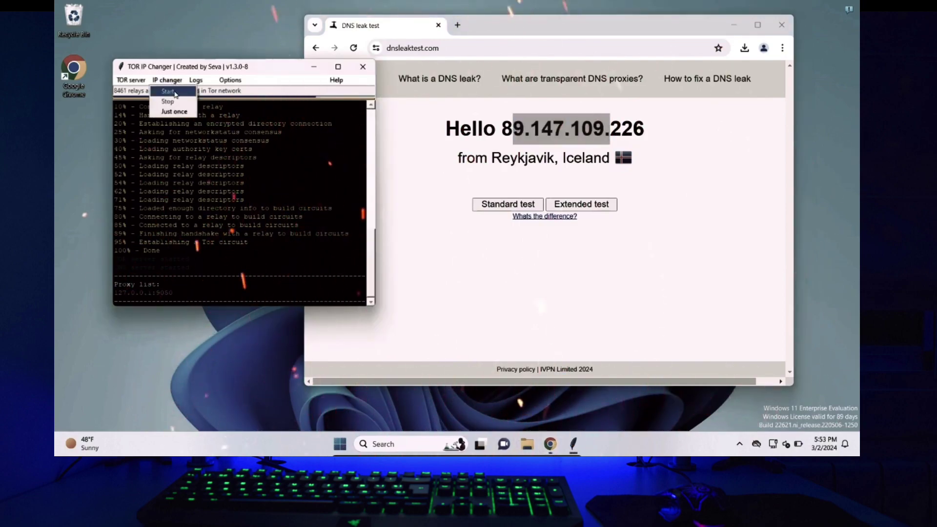
pyautogui.click(166, 91)
pyautogui.click(486, 163)
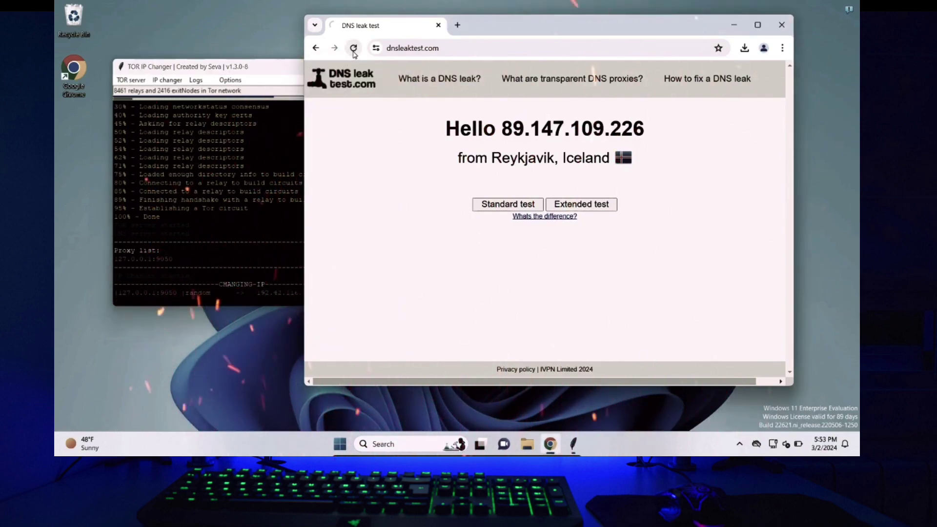
pyautogui.moveTo(563, 161); pyautogui.dragTo(627, 162)
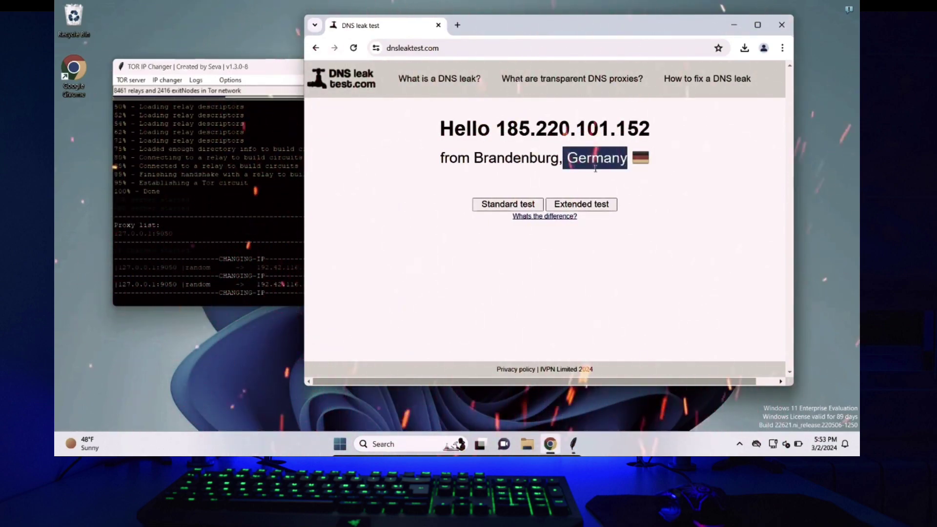
pyautogui.press('F5')
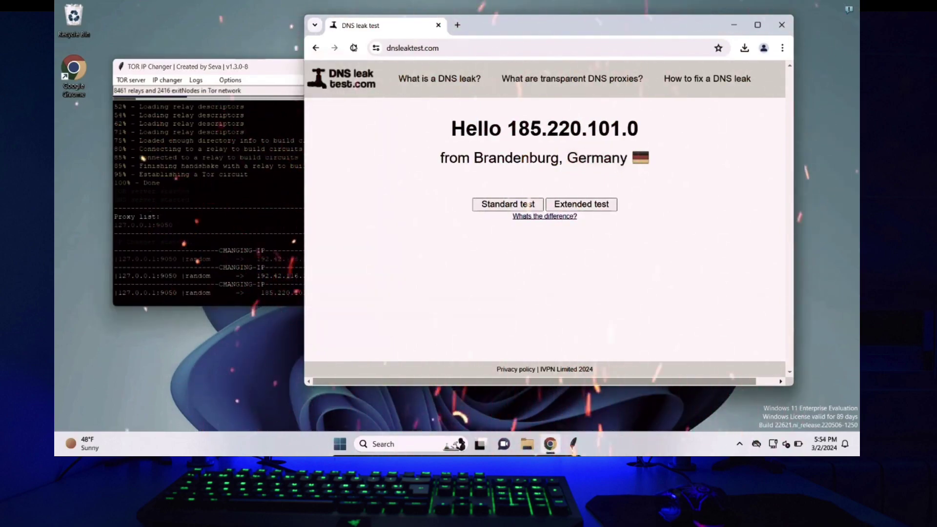
pyautogui.moveTo(550, 159); pyautogui.dragTo(633, 164)
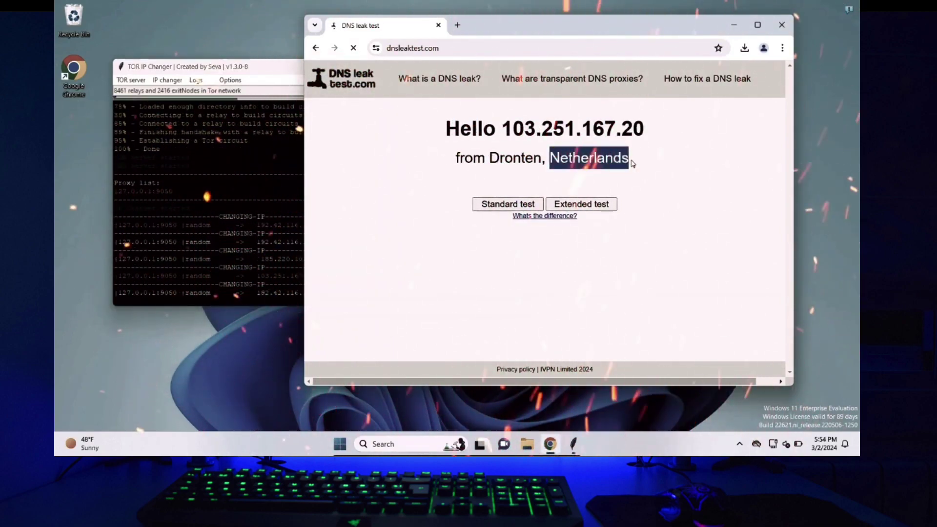